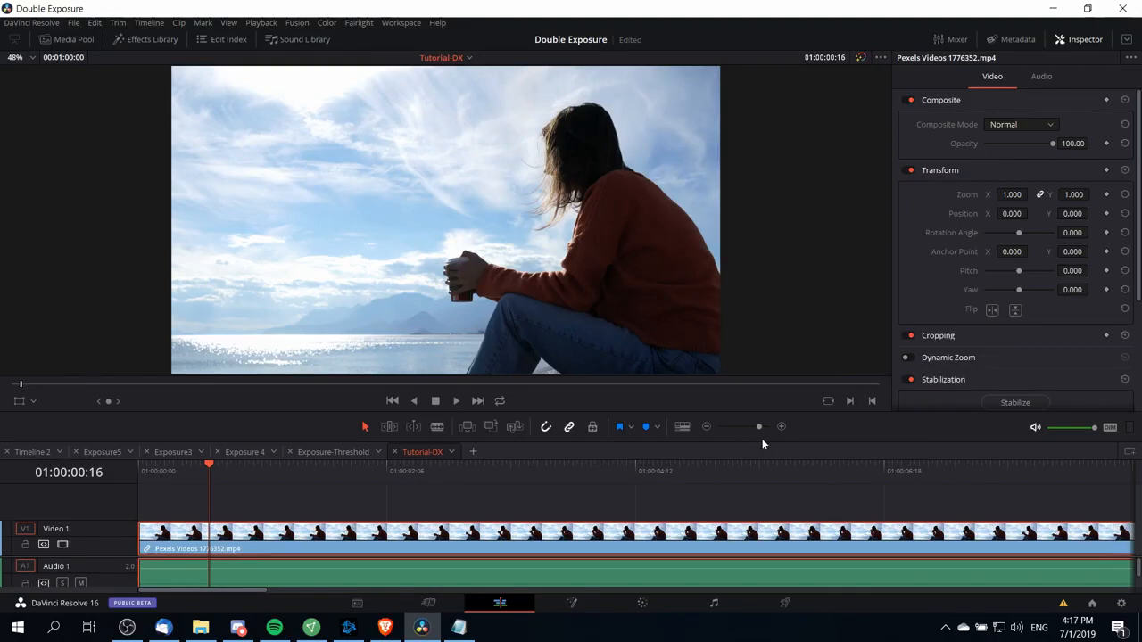
- Switch to the Color page and limit the clip's qualifier luminance range to a high of 62.5 to isolate the dark figure
{"action": "left_click", "coordinate": [643, 605]}
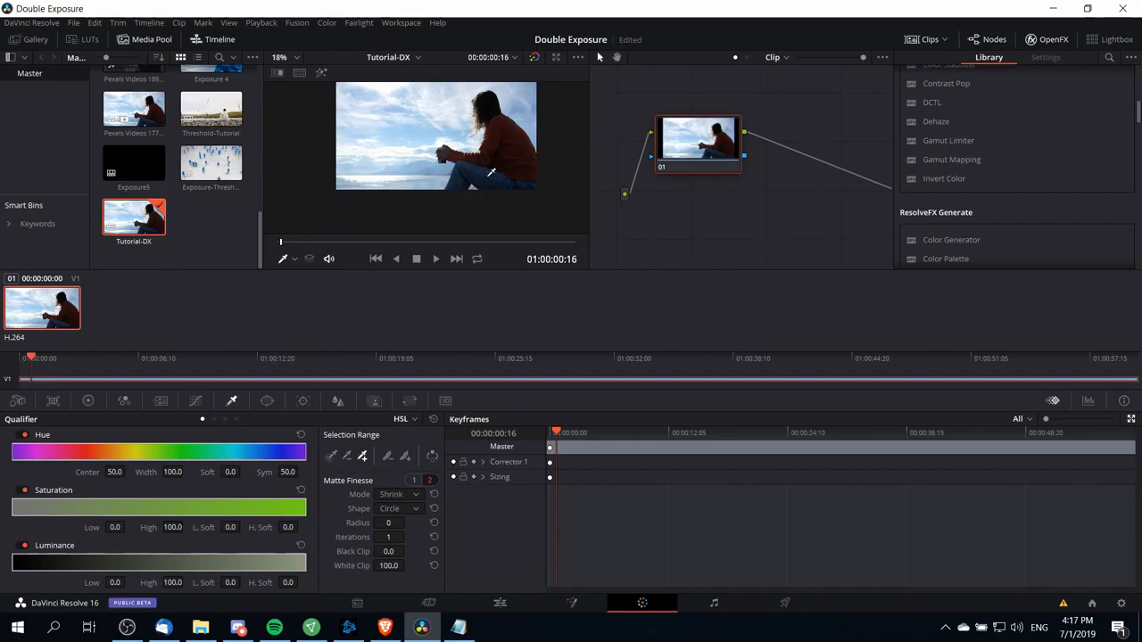
{"action": "left_click_drag", "start_coordinate": [507, 139], "coordinate": [460, 157]}
{"action": "scroll", "coordinate": [460, 157], "scroll_direction": "up", "scroll_amount": 1}
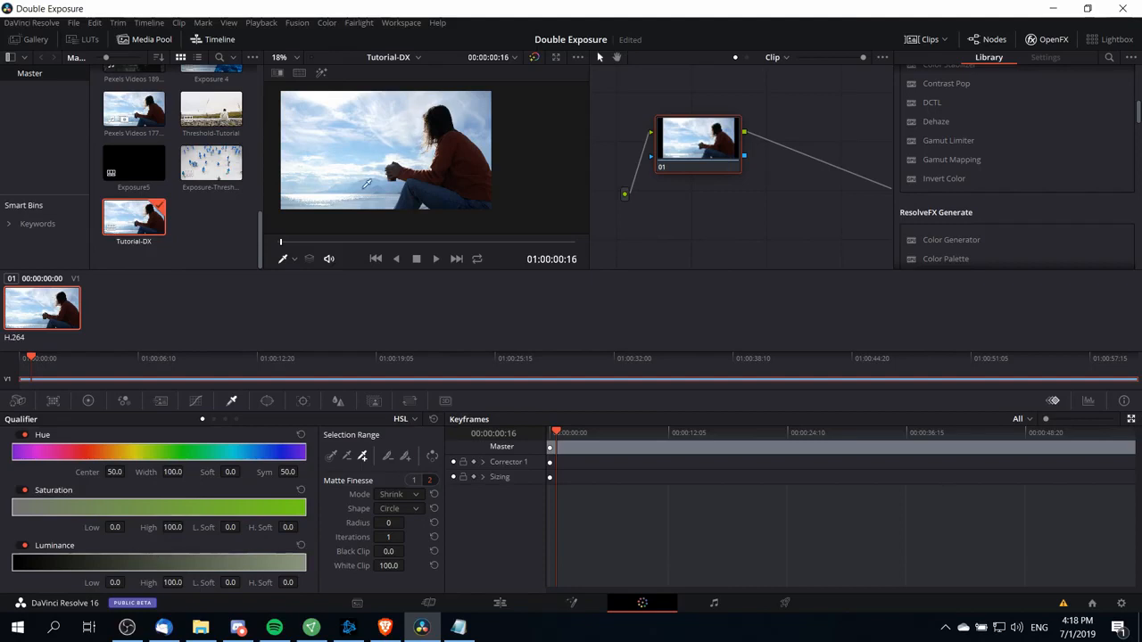
{"action": "left_click_drag", "start_coordinate": [366, 186], "coordinate": [375, 175]}
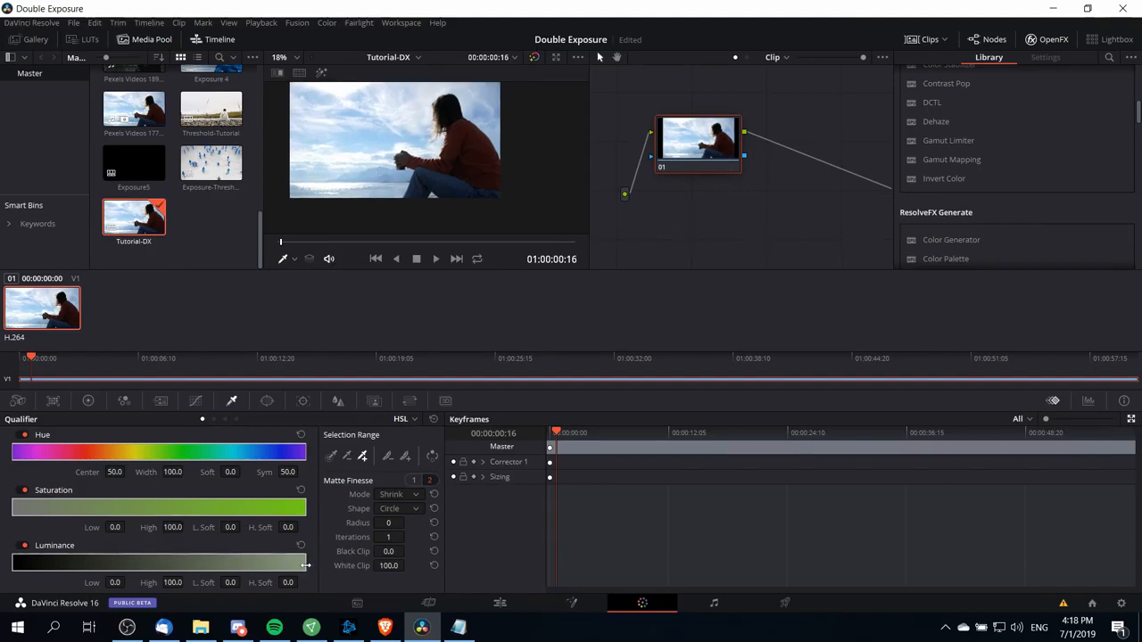
{"action": "left_click_drag", "start_coordinate": [304, 566], "coordinate": [194, 556]}
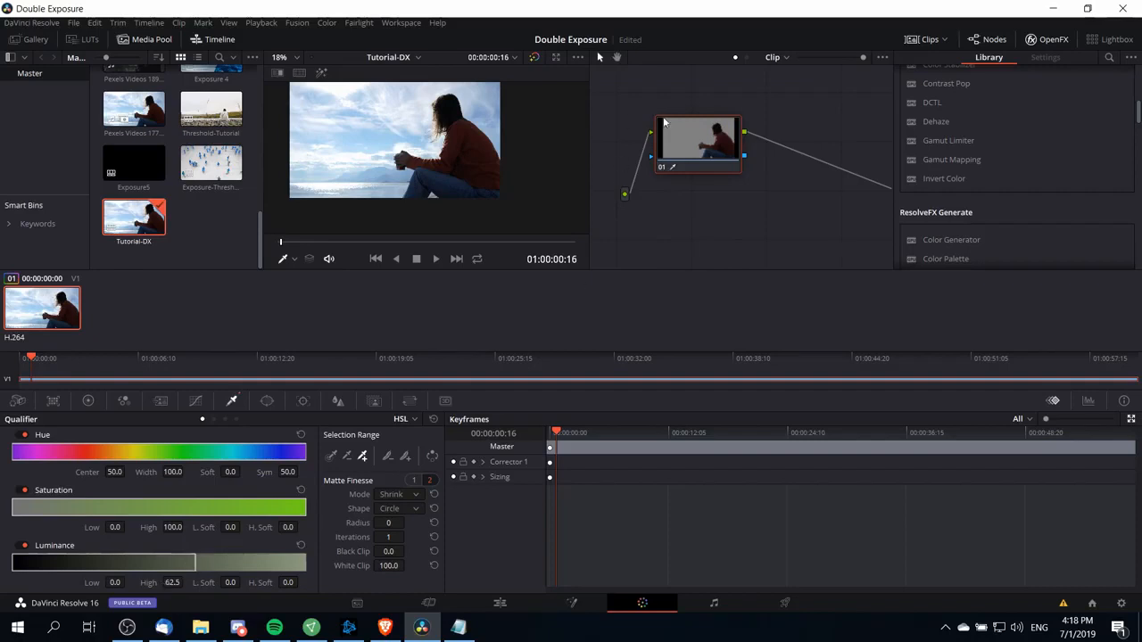
{"action": "scroll", "coordinate": [713, 143], "scroll_direction": "up", "scroll_amount": 1}
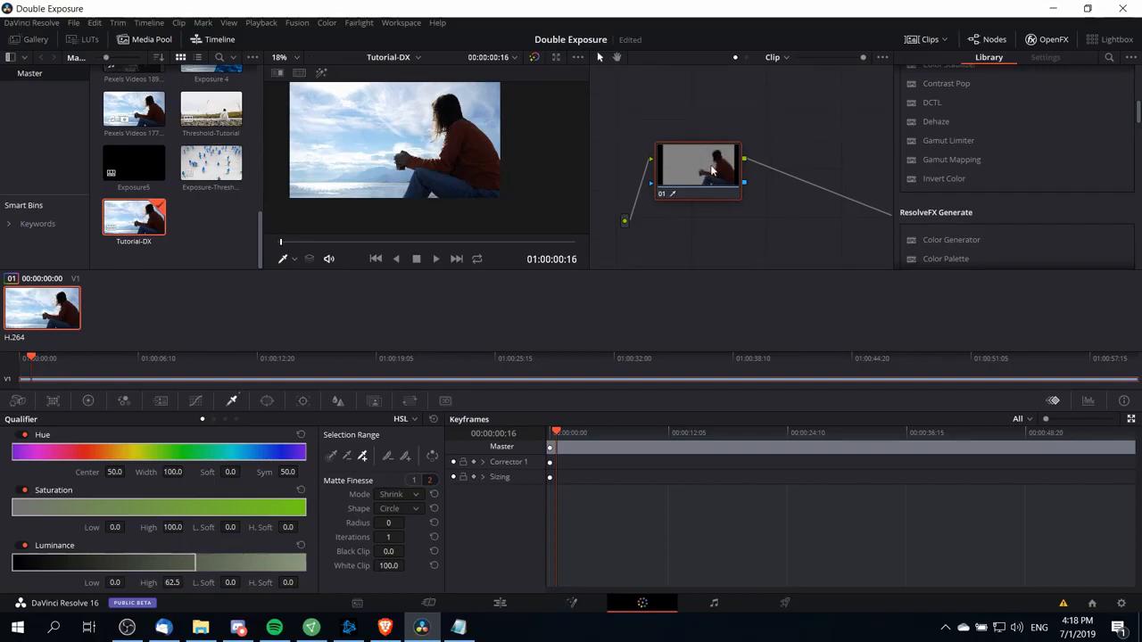
{"action": "scroll", "coordinate": [455, 159], "scroll_direction": "up", "scroll_amount": 1}
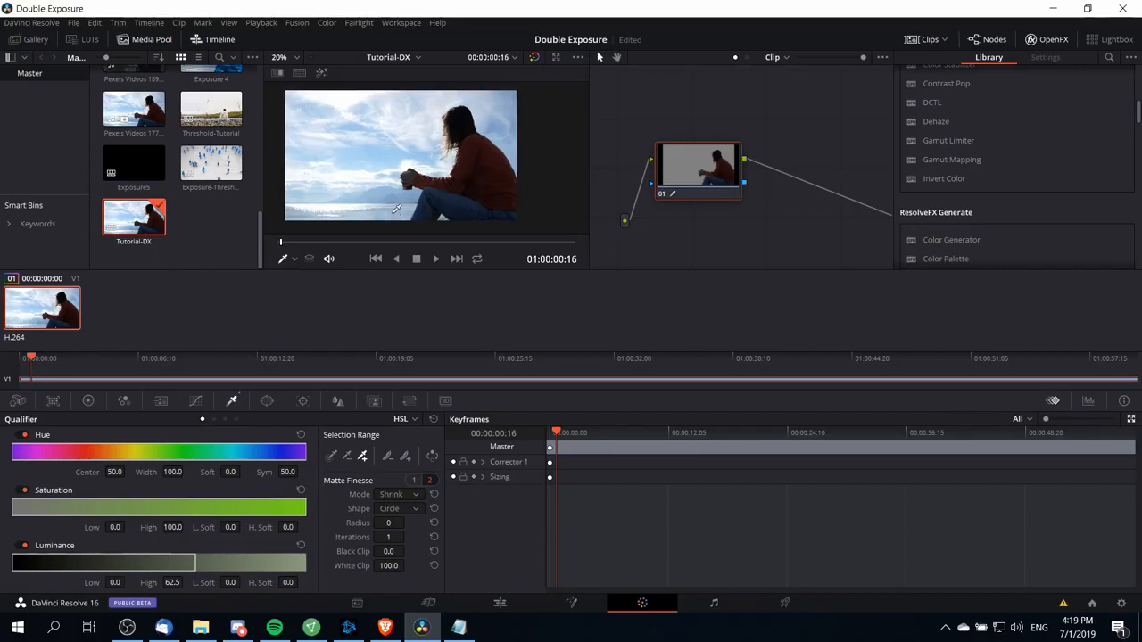
{"action": "left_click", "coordinate": [267, 402]}
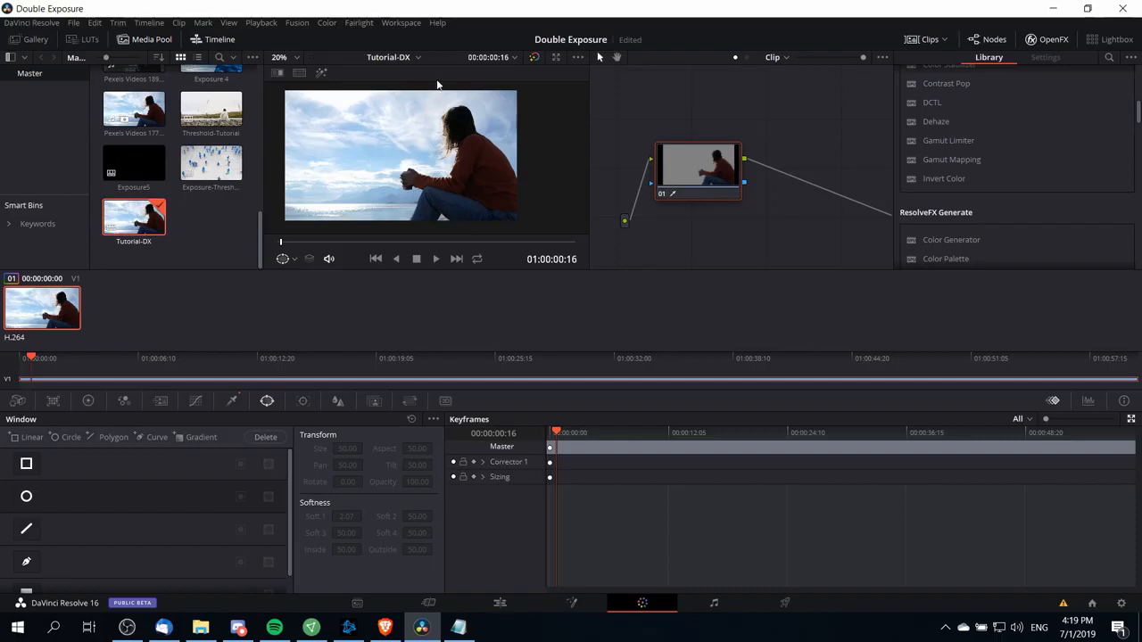
{"action": "left_click", "coordinate": [232, 401]}
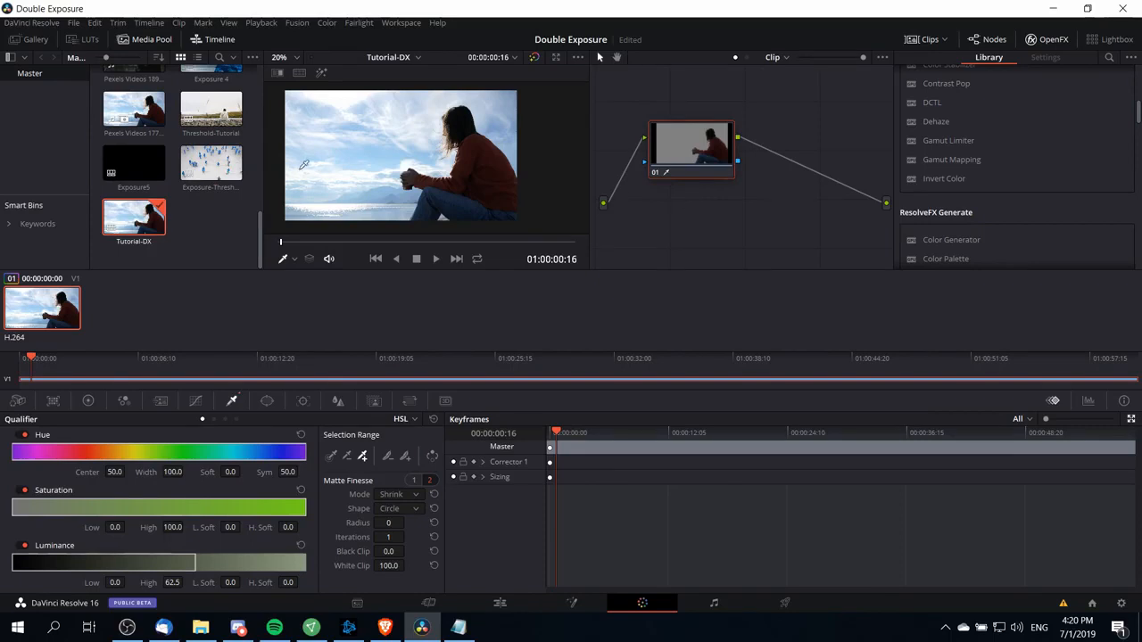
- Add the blue underwater clip from the media pool to the node graph as an external matte below node 01
{"action": "scroll", "coordinate": [242, 225], "scroll_direction": "up", "scroll_amount": 10}
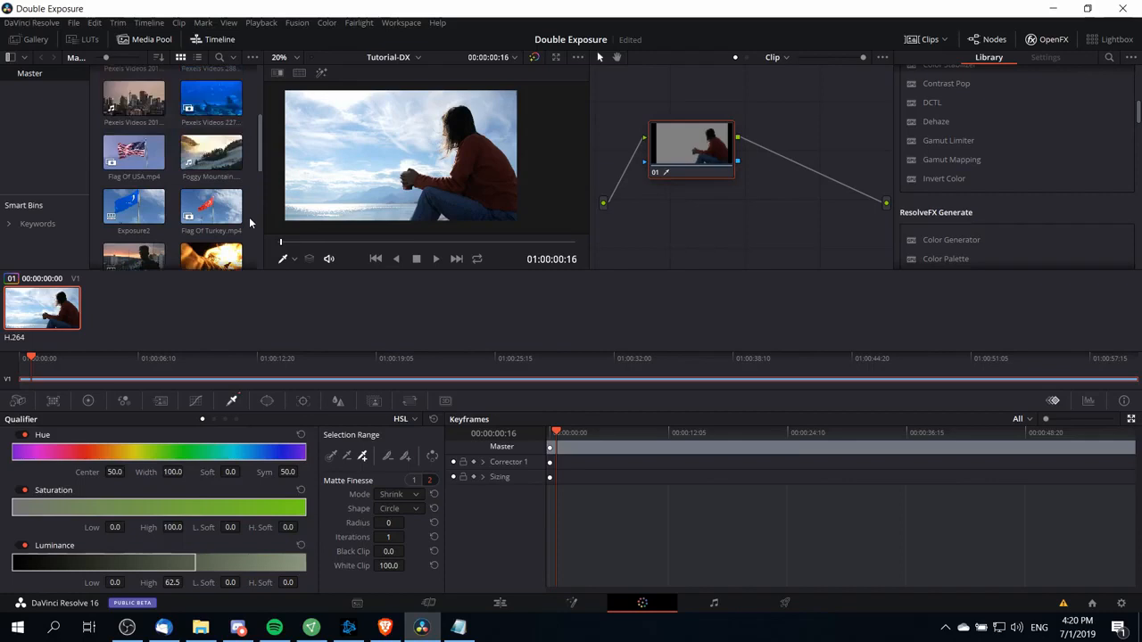
{"action": "left_click_drag", "start_coordinate": [205, 199], "coordinate": [694, 168]}
{"action": "left_click_drag", "start_coordinate": [691, 226], "coordinate": [701, 184]}
{"action": "left_click_drag", "start_coordinate": [844, 201], "coordinate": [823, 229]}
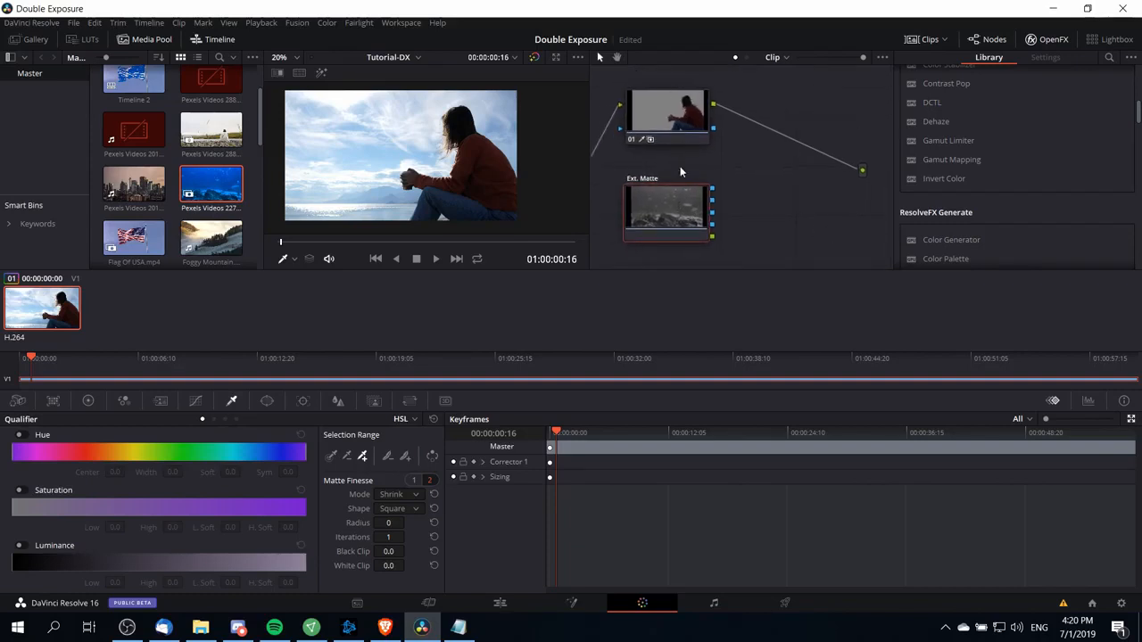
- Add a Layer Mixer node and place it beside node 01 and the external matte
{"action": "right_click", "coordinate": [745, 157]}
{"action": "mouse_move", "coordinate": [869, 176]}
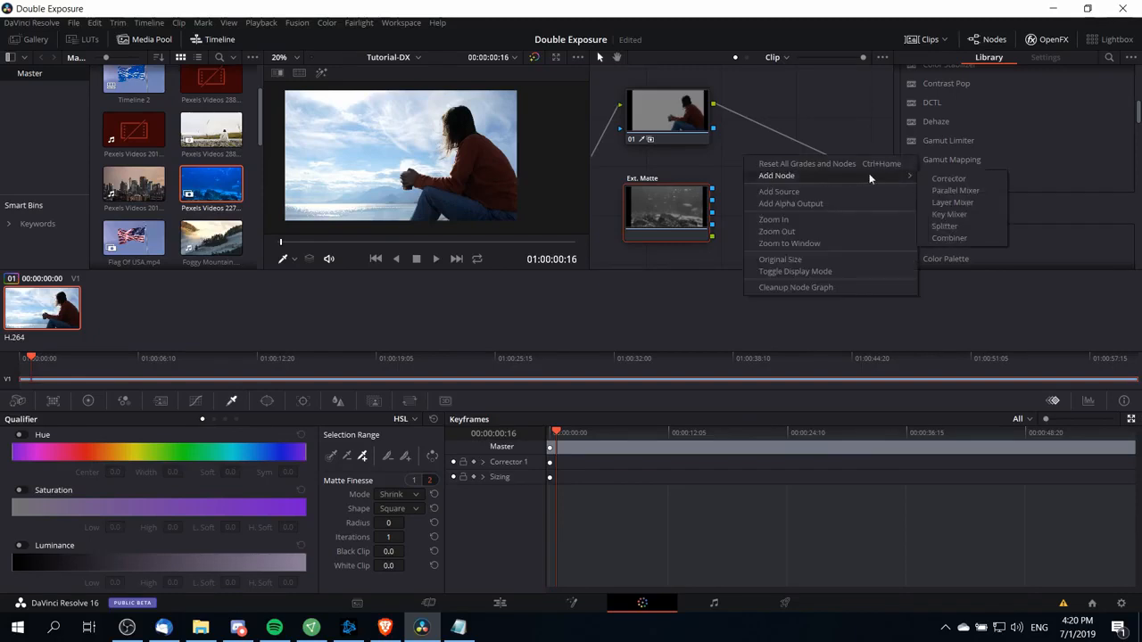
{"action": "left_click", "coordinate": [990, 203]}
{"action": "left_click_drag", "start_coordinate": [748, 161], "coordinate": [761, 176]}
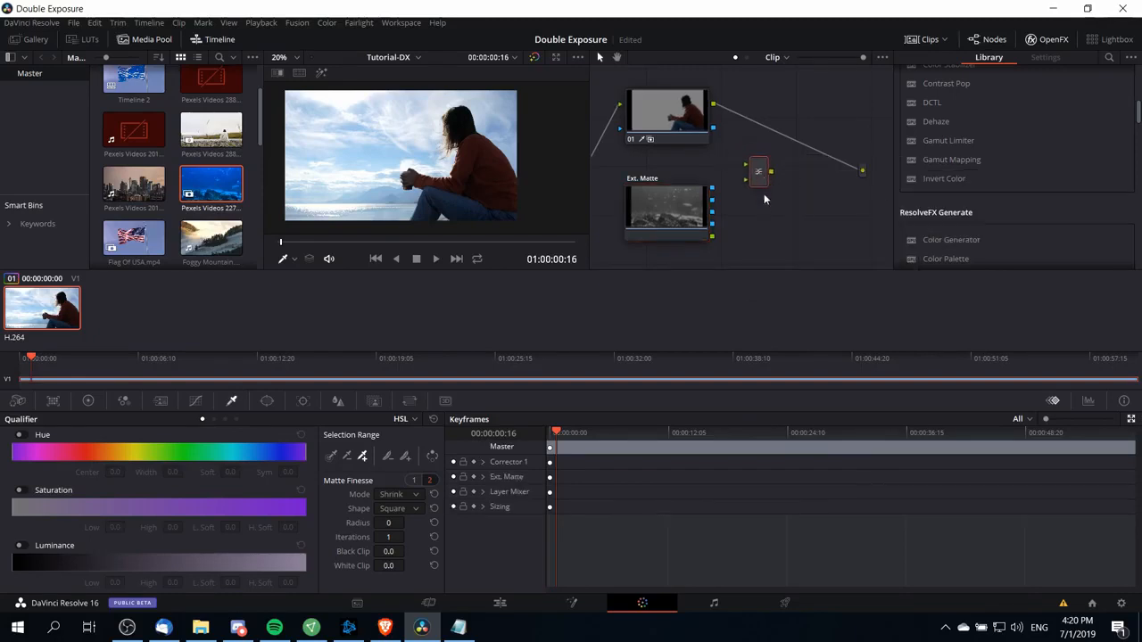
- Add an alpha output to the node graph and connect node 01's key output to it
{"action": "right_click", "coordinate": [823, 175]}
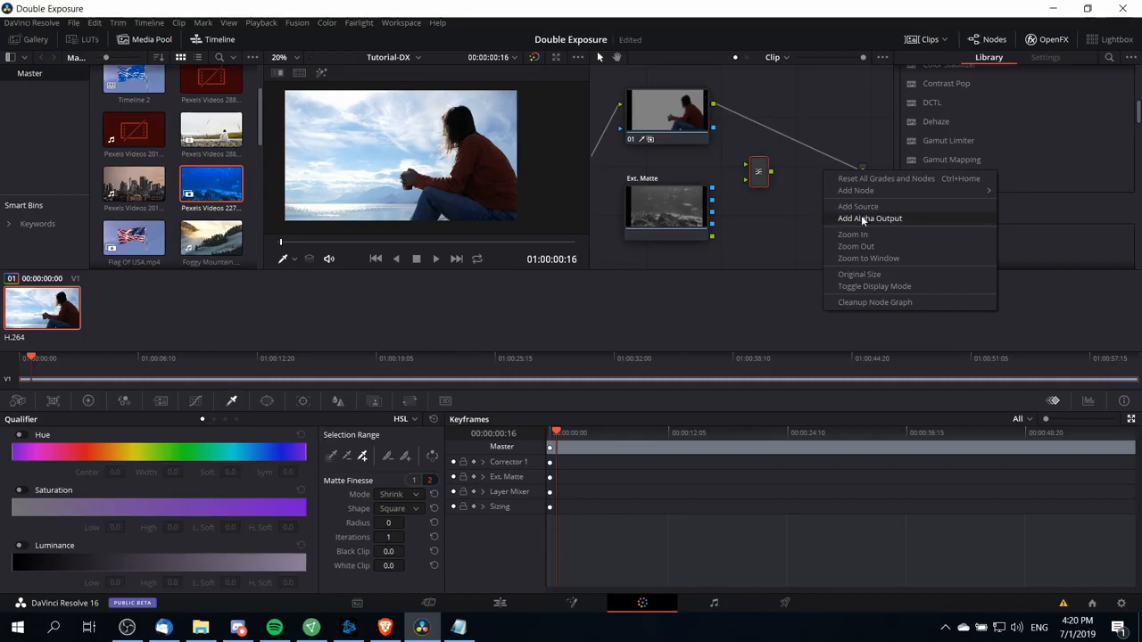
{"action": "left_click", "coordinate": [864, 218]}
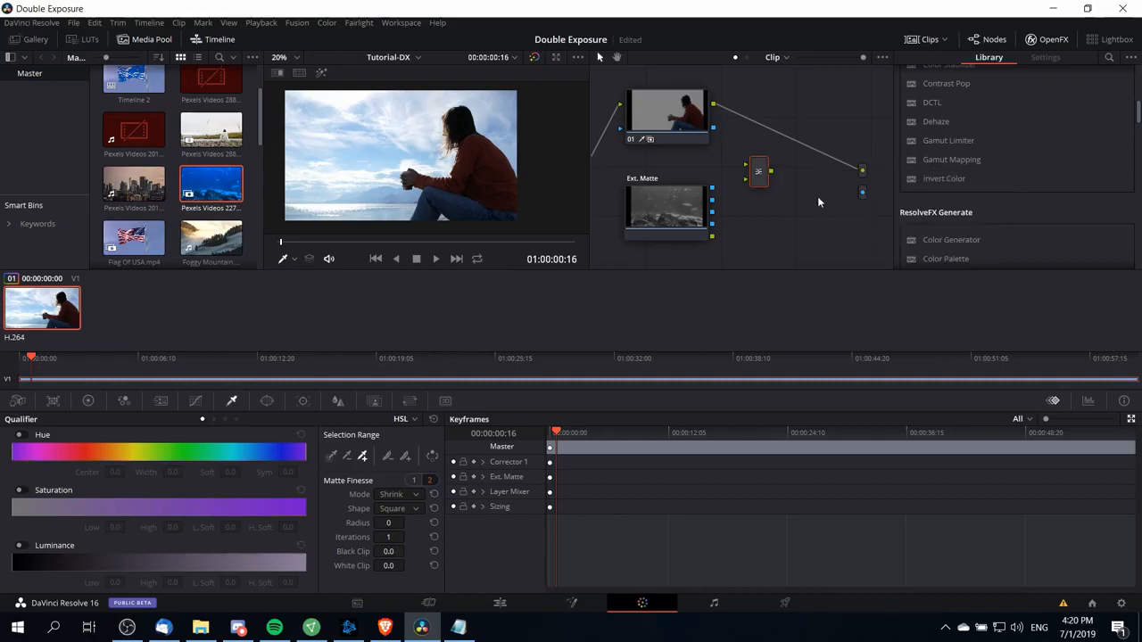
{"action": "left_click", "coordinate": [699, 123]}
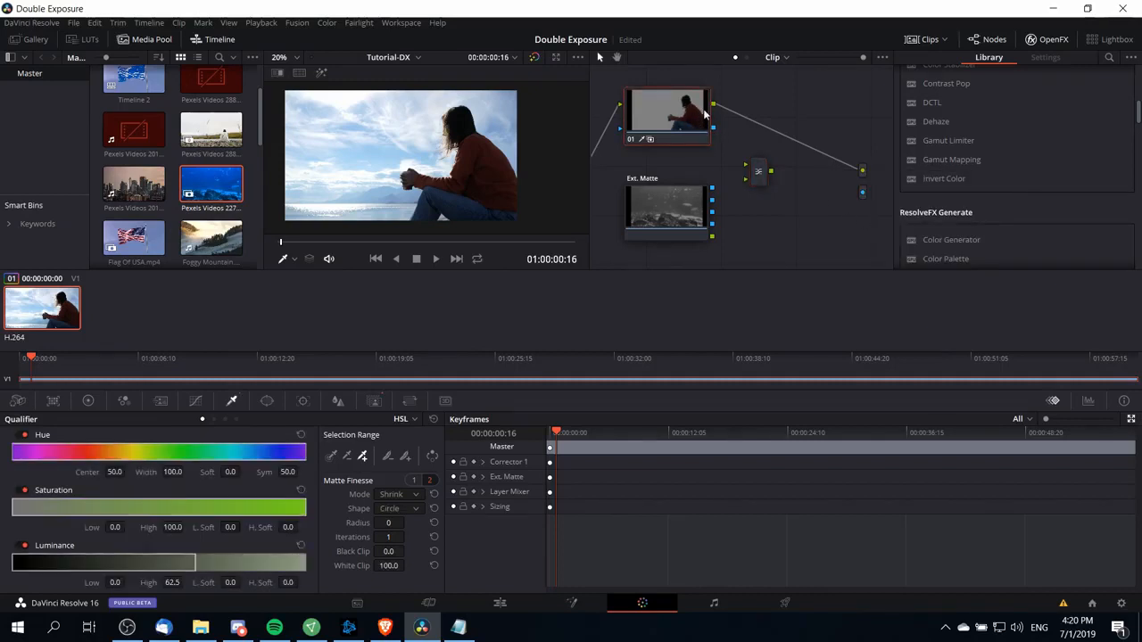
{"action": "left_click_drag", "start_coordinate": [712, 132], "coordinate": [863, 198]}
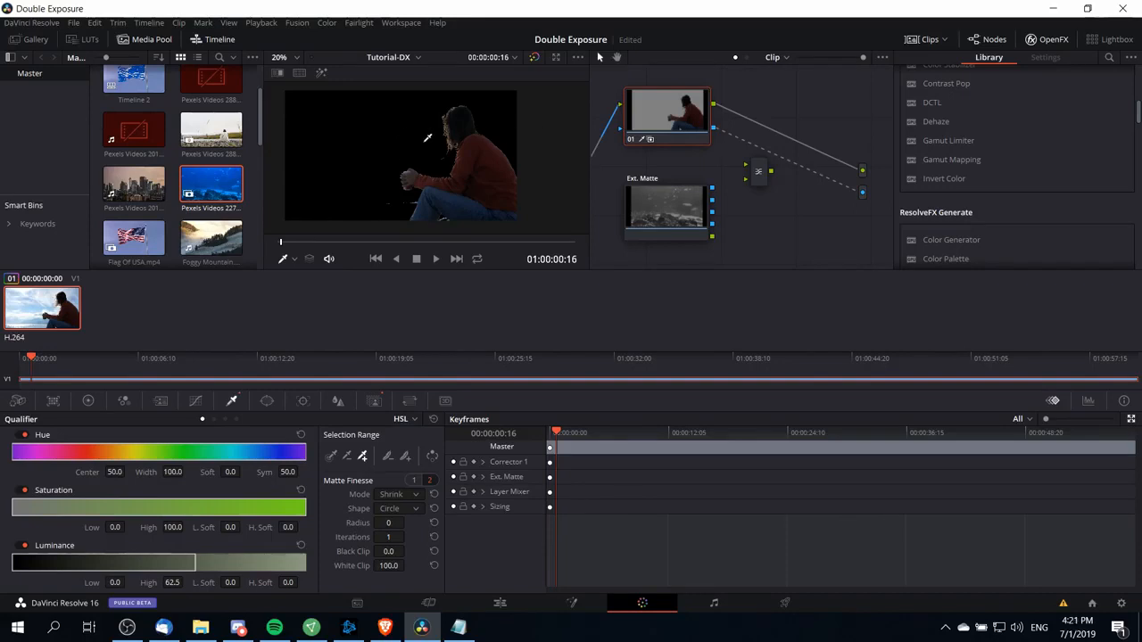
- Refine node 01's luminance qualifier to a high of 58.8 with a high softness of 4.6
{"action": "scroll", "coordinate": [403, 206], "scroll_direction": "up", "scroll_amount": 1}
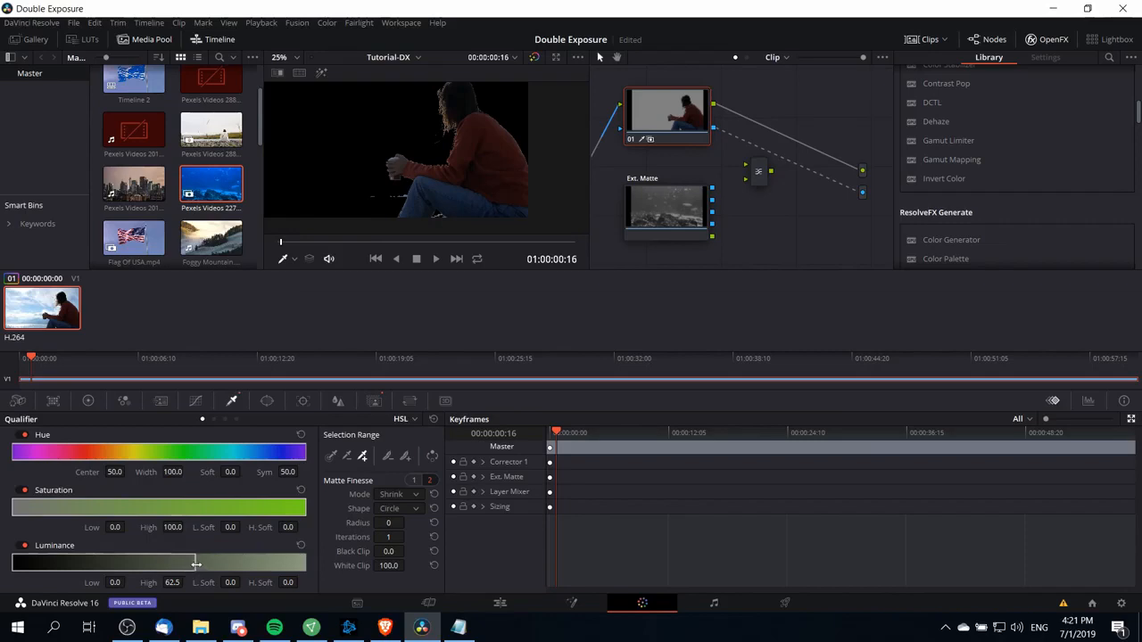
{"action": "left_click_drag", "start_coordinate": [195, 564], "coordinate": [191, 564]}
{"action": "left_click_drag", "start_coordinate": [287, 583], "coordinate": [303, 582]}
{"action": "scroll", "coordinate": [539, 134], "scroll_direction": "up", "scroll_amount": 1}
{"action": "scroll", "coordinate": [473, 108], "scroll_direction": "down", "scroll_amount": 1}
{"action": "left_click_drag", "start_coordinate": [187, 562], "coordinate": [179, 563]}
{"action": "scroll", "coordinate": [497, 169], "scroll_direction": "down", "scroll_amount": 1}
- Route node 01 and the external matte's colour output into the Layer Mixer, and connect the mixer to the main output
{"action": "left_click_drag", "start_coordinate": [758, 171], "coordinate": [765, 183]}
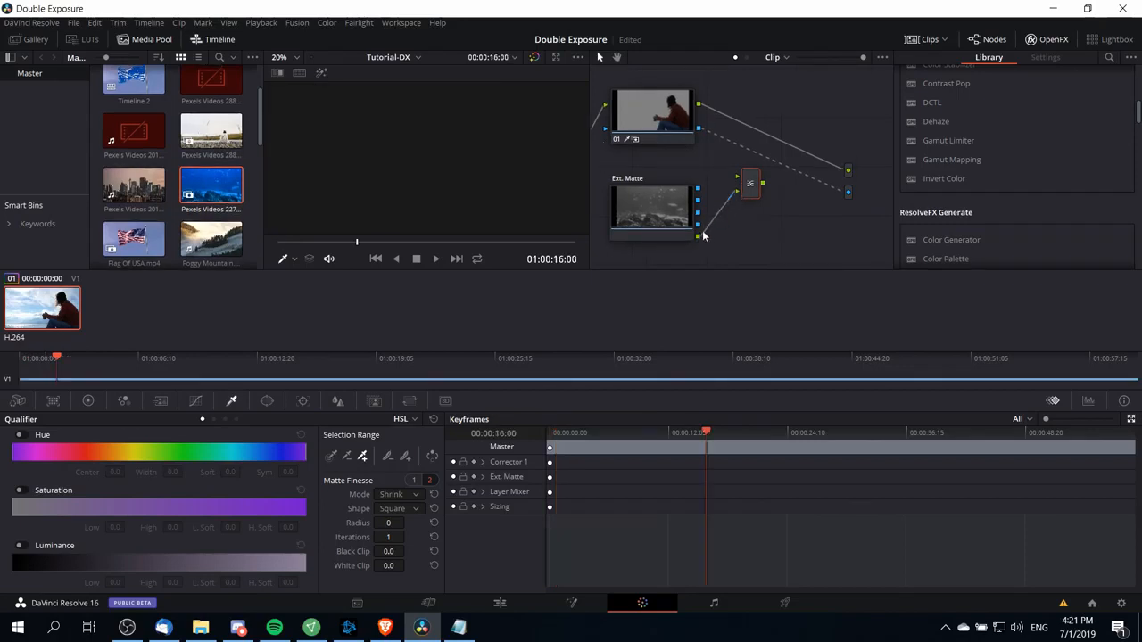
{"action": "left_click_drag", "start_coordinate": [839, 170], "coordinate": [841, 179]}
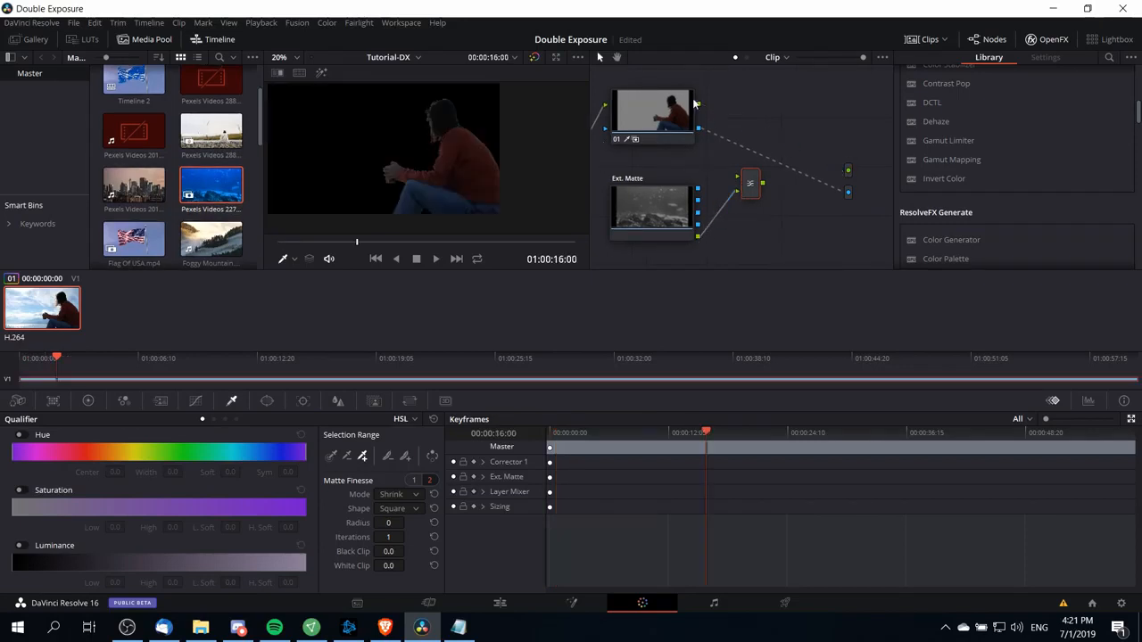
{"action": "left_click_drag", "start_coordinate": [698, 104], "coordinate": [849, 175]}
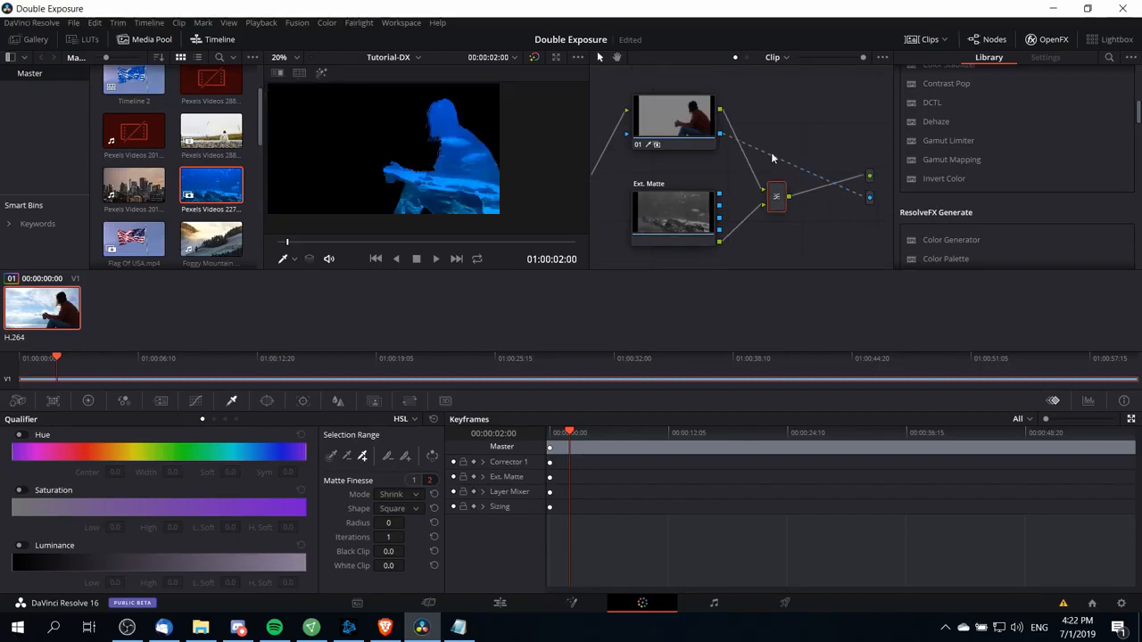
{"action": "left_click_drag", "start_coordinate": [513, 181], "coordinate": [498, 213]}
{"action": "scroll", "coordinate": [501, 153], "scroll_direction": "up", "scroll_amount": 1}
{"action": "left_click_drag", "start_coordinate": [503, 144], "coordinate": [478, 137]}
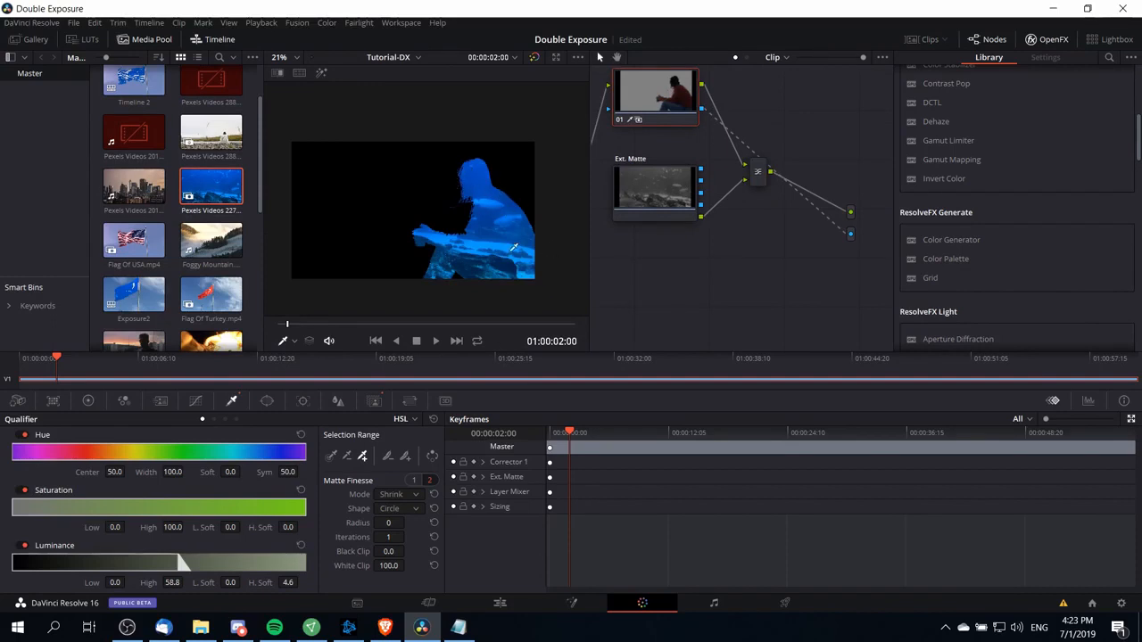
- On the Edit page, move the graded clip up to Video 2 and place an ungraded copy of Pexels Videos 1776352.mp4 on Video 1
{"action": "left_click", "coordinate": [502, 607]}
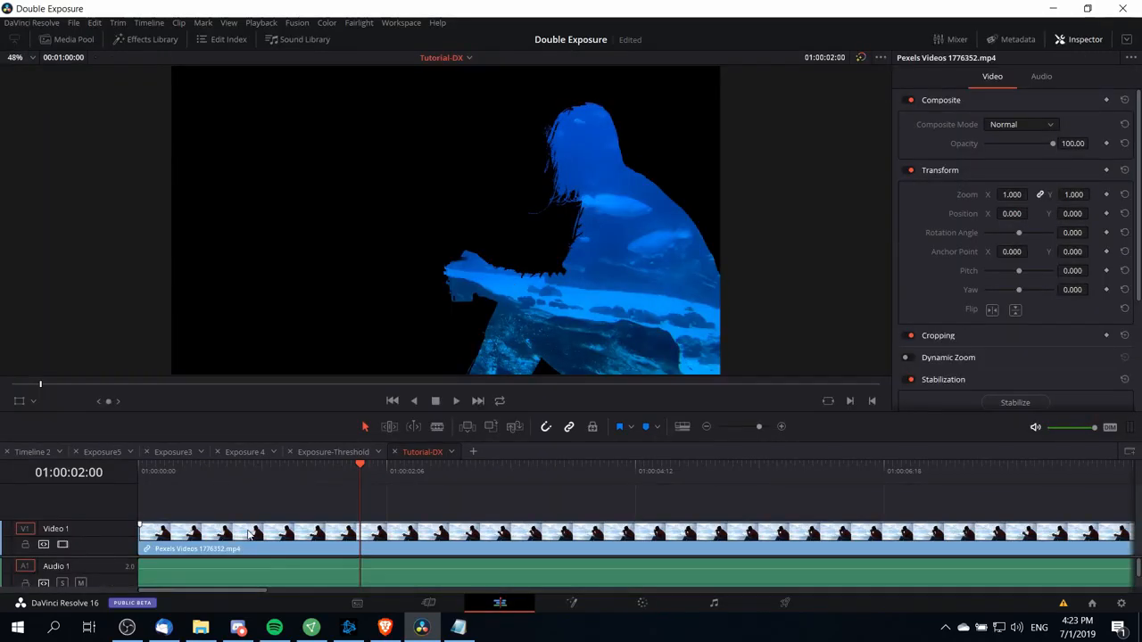
{"action": "left_click_drag", "start_coordinate": [250, 533], "coordinate": [240, 507]}
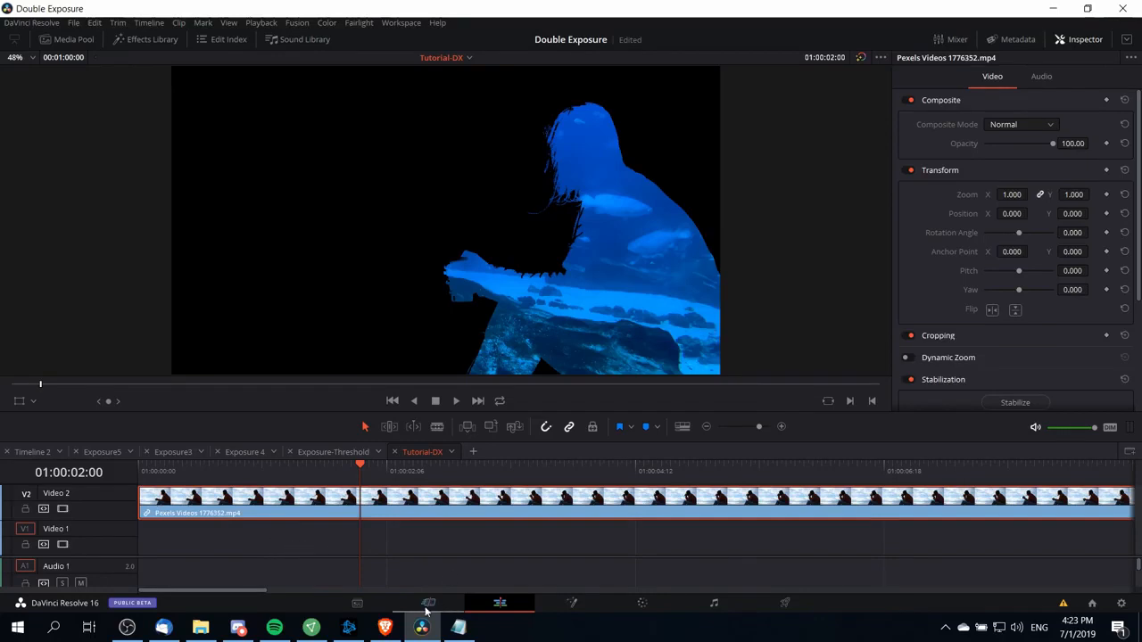
{"action": "left_click", "coordinate": [67, 39]}
{"action": "left_click_drag", "start_coordinate": [131, 478], "coordinate": [380, 550]}
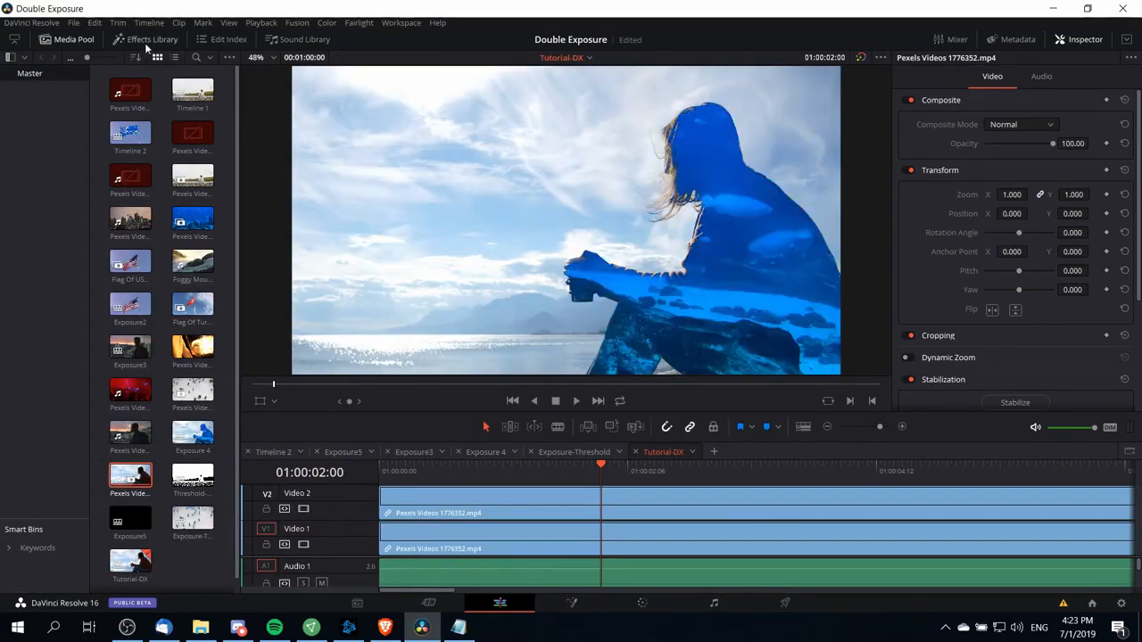
{"action": "left_click", "coordinate": [67, 40]}
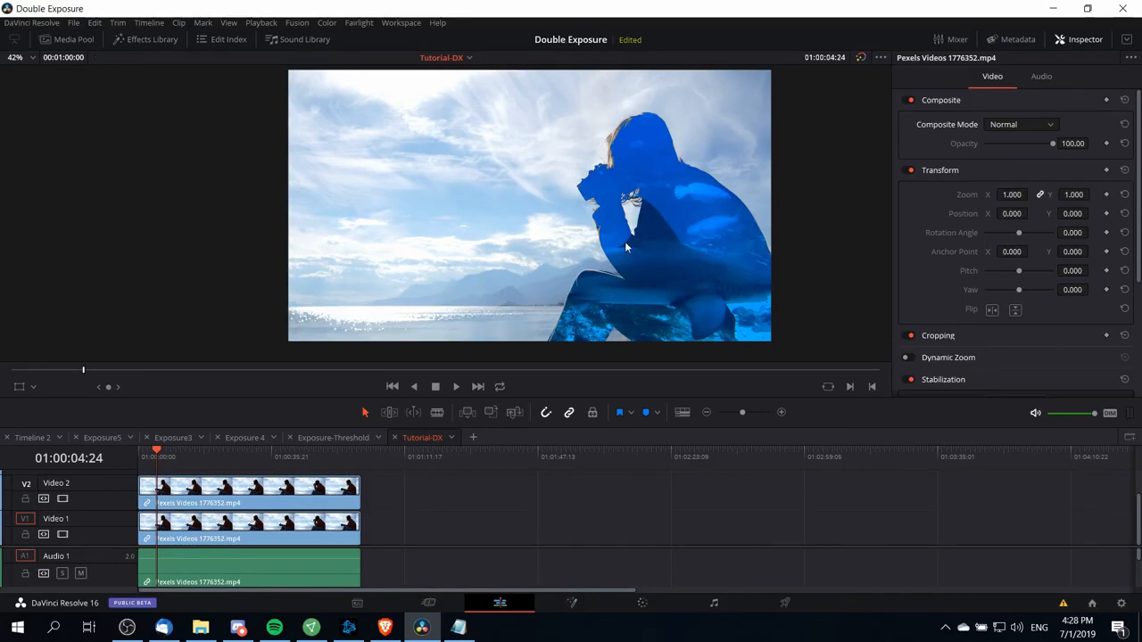
- Place another ungraded copy of Pexels Videos 1776352.mp4 on Video 3, aligned with the clips below it
{"action": "scroll", "coordinate": [645, 207], "scroll_direction": "up", "scroll_amount": 3}
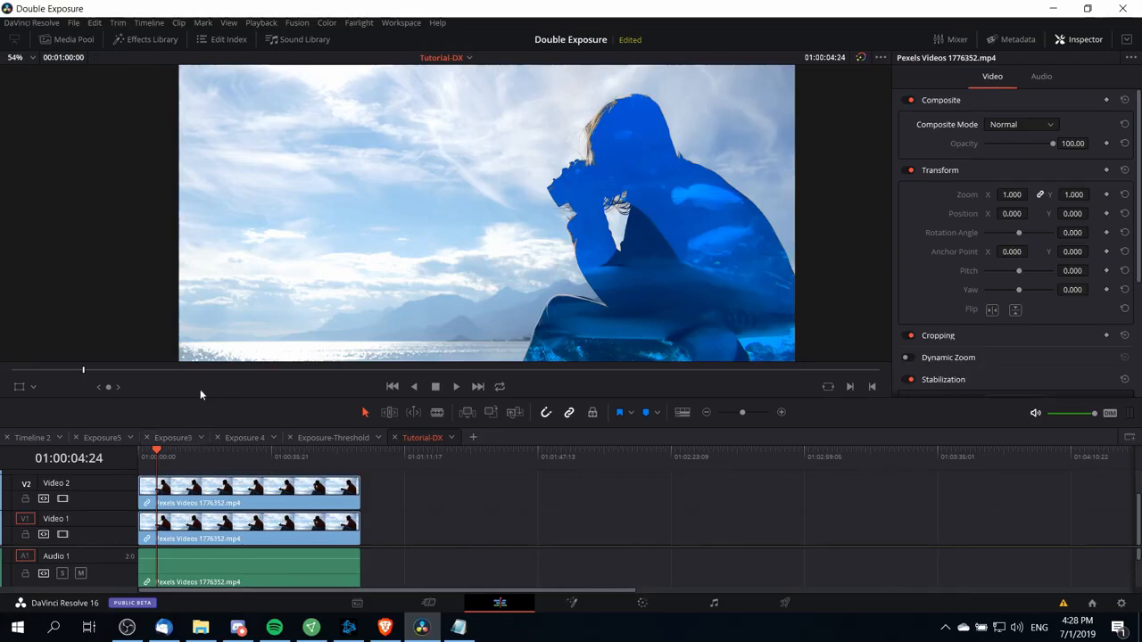
{"action": "left_click_drag", "start_coordinate": [200, 429], "coordinate": [201, 387]}
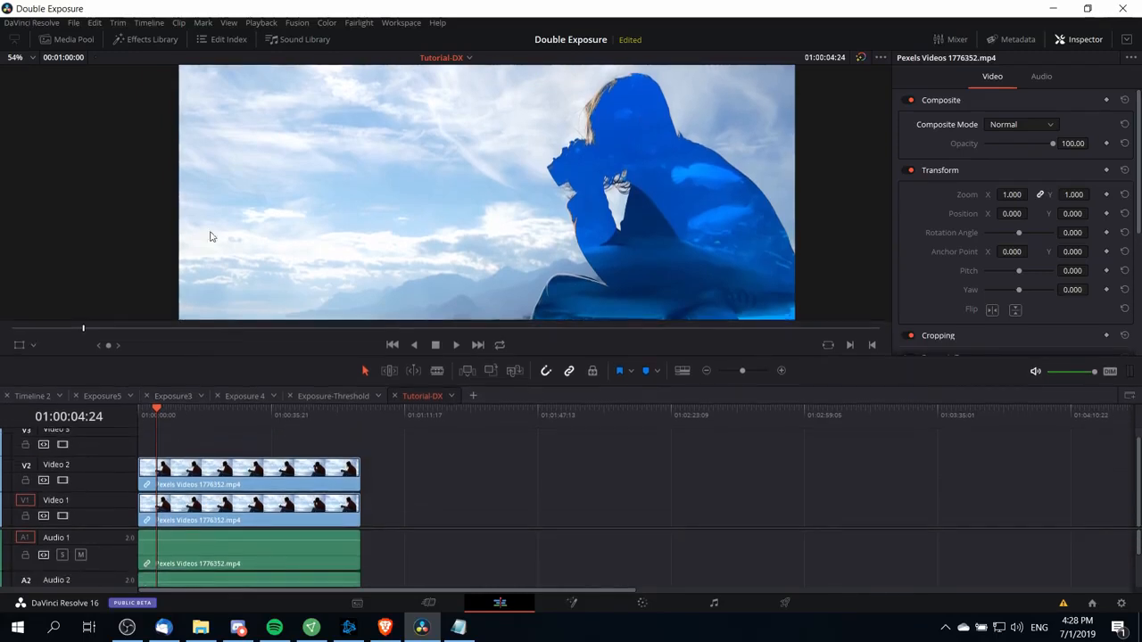
{"action": "left_click", "coordinate": [94, 40]}
{"action": "left_click_drag", "start_coordinate": [125, 474], "coordinate": [385, 437]}
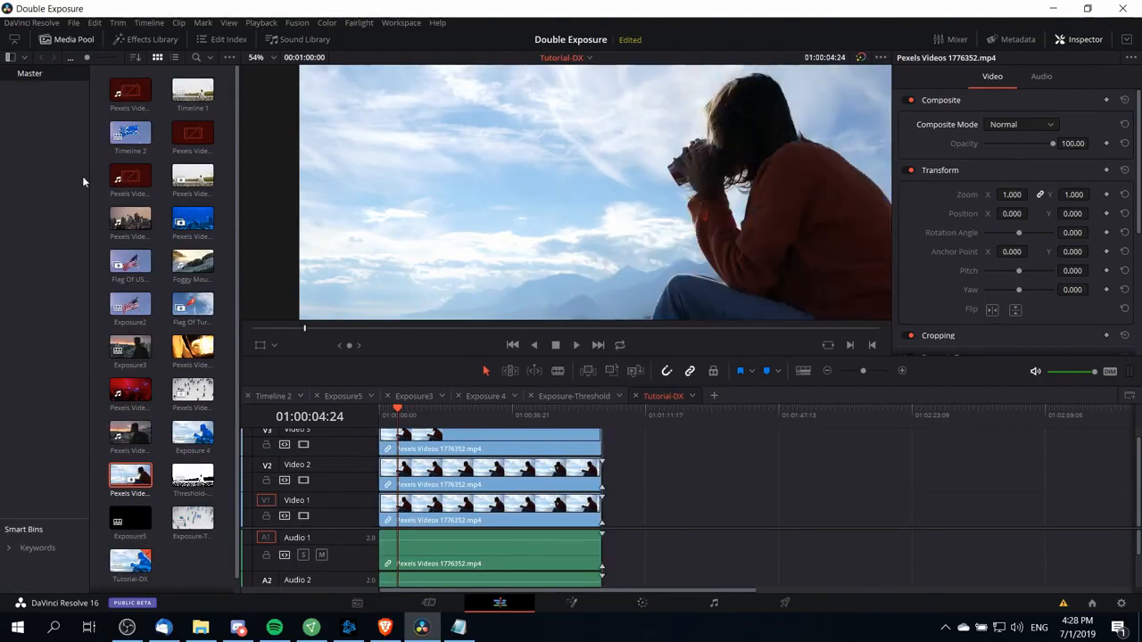
{"action": "left_click", "coordinate": [74, 38]}
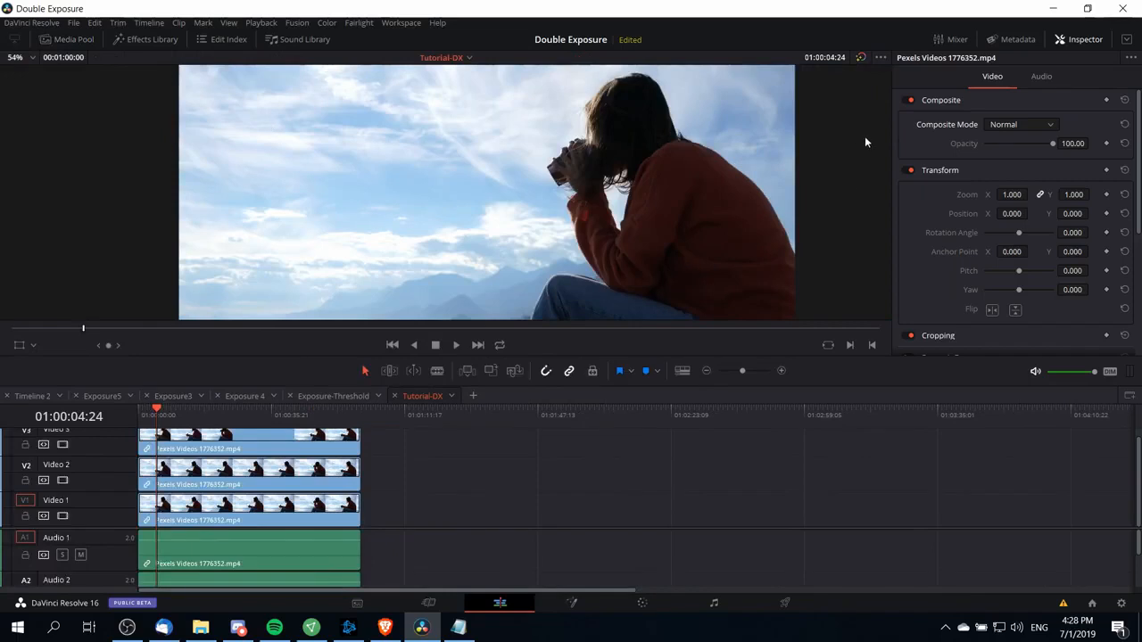
- Set the Video 3 clip's composite mode to Pin Light and its opacity to 25.22
{"action": "left_click", "coordinate": [999, 124]}
{"action": "scroll", "coordinate": [1023, 181], "scroll_direction": "down", "scroll_amount": 4}
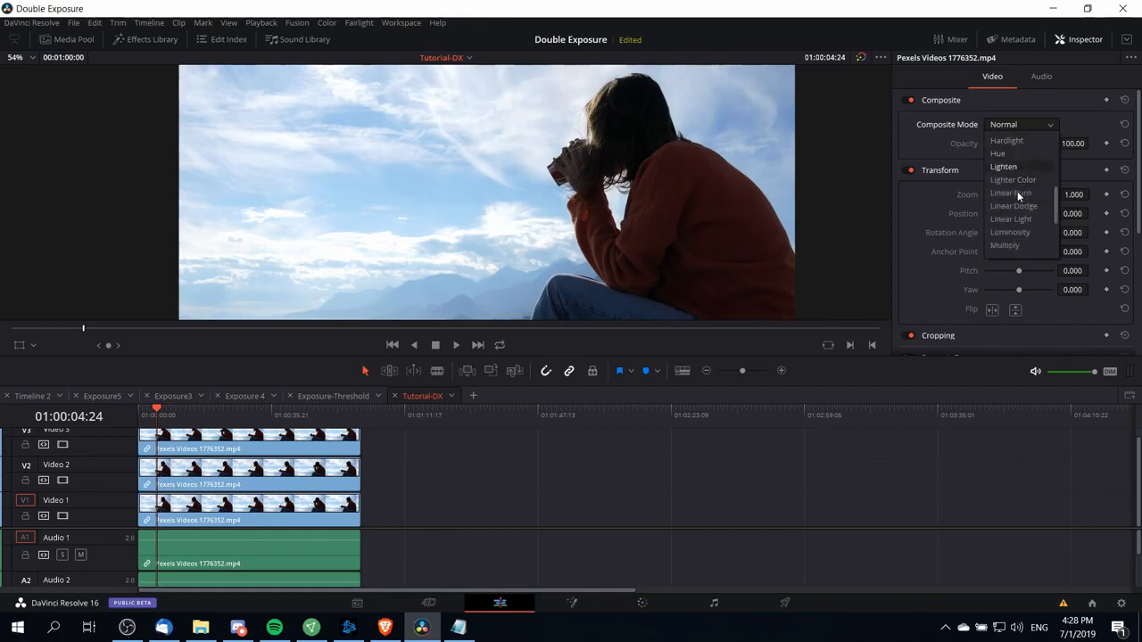
{"action": "scroll", "coordinate": [1034, 219], "scroll_direction": "down", "scroll_amount": 1}
{"action": "left_click", "coordinate": [1029, 231]}
{"action": "left_click_drag", "start_coordinate": [779, 231], "coordinate": [732, 230]}
{"action": "scroll", "coordinate": [732, 230], "scroll_direction": "down", "scroll_amount": 1}
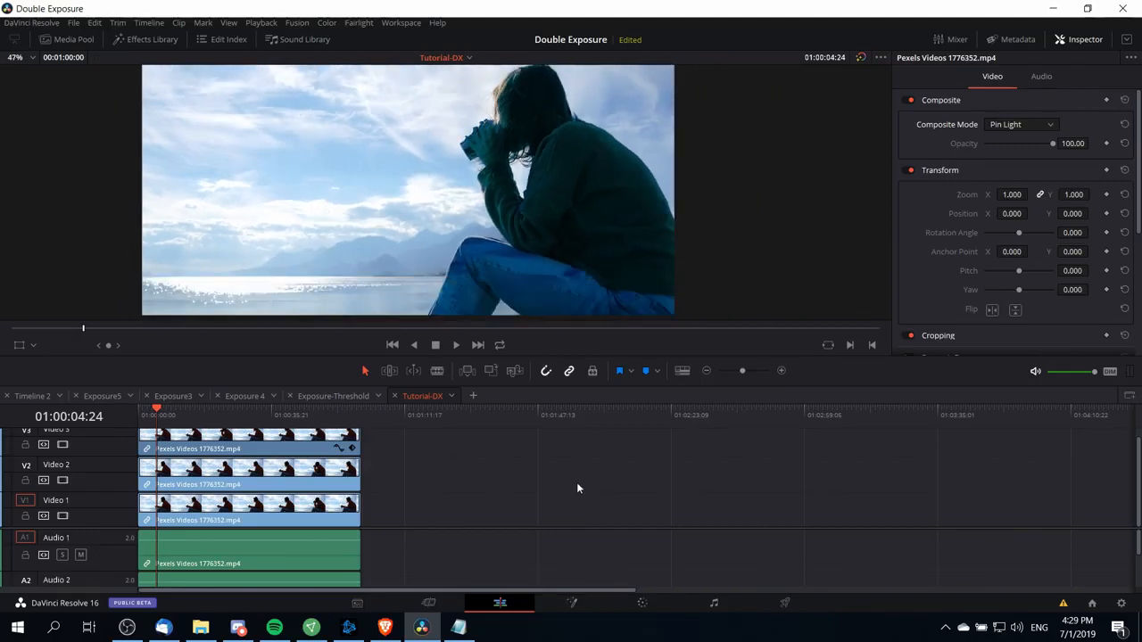
{"action": "left_click_drag", "start_coordinate": [1051, 144], "coordinate": [1001, 144]}
- Inspect the blended figure in the viewer and play the timeline from the start
{"action": "scroll", "coordinate": [673, 248], "scroll_direction": "up", "scroll_amount": 3}
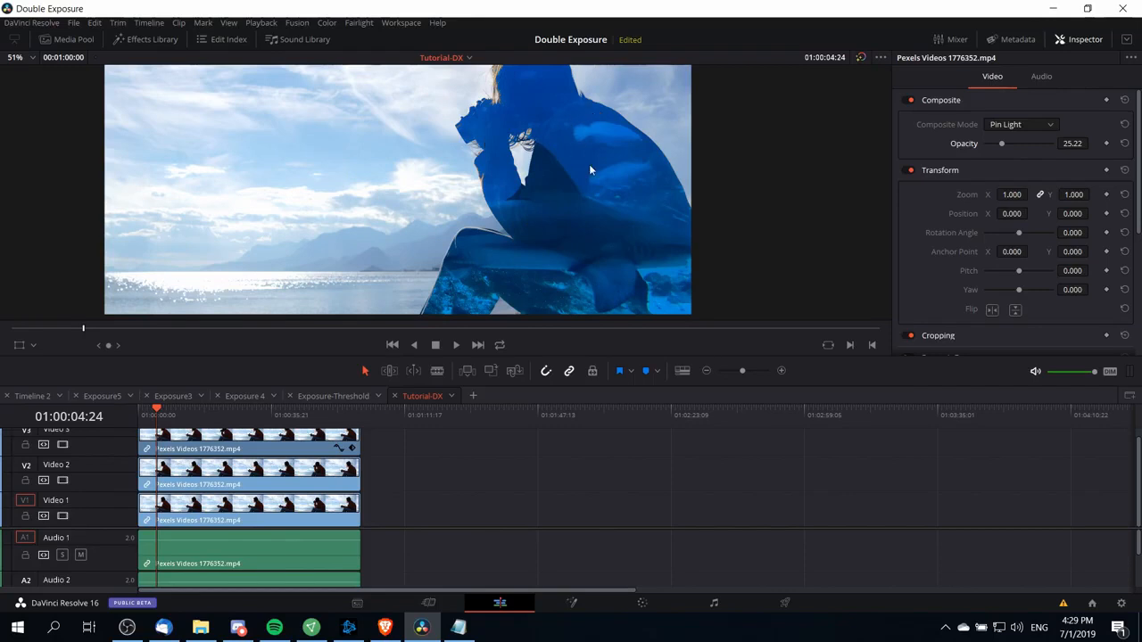
{"action": "scroll", "coordinate": [589, 165], "scroll_direction": "down", "scroll_amount": 3}
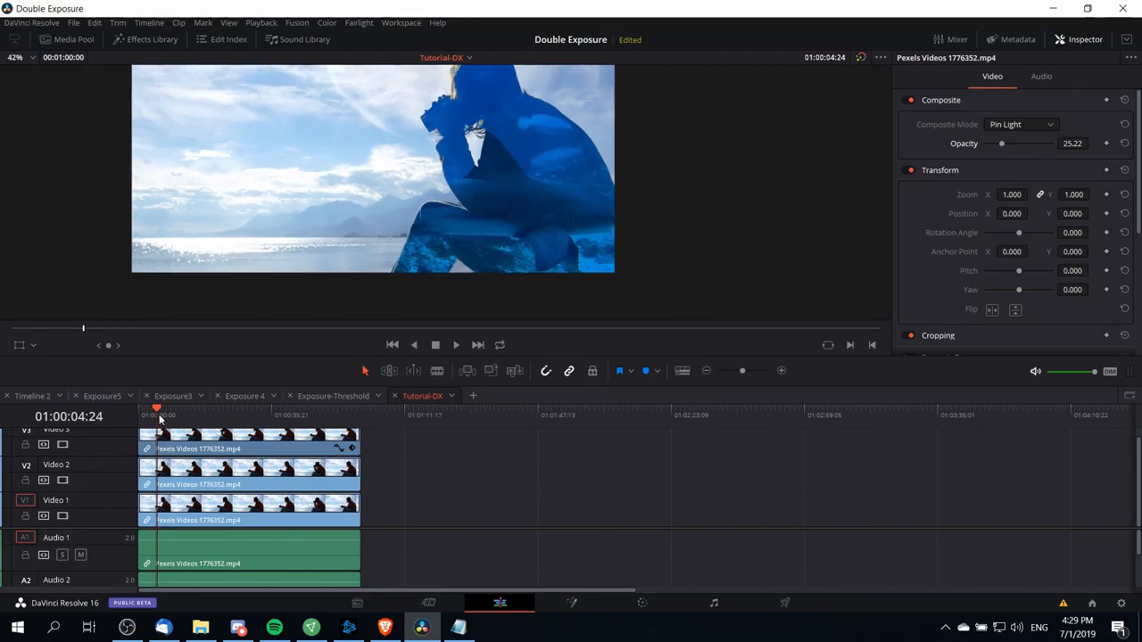
{"action": "left_click_drag", "start_coordinate": [160, 416], "coordinate": [141, 416]}
{"action": "key", "text": "space"}
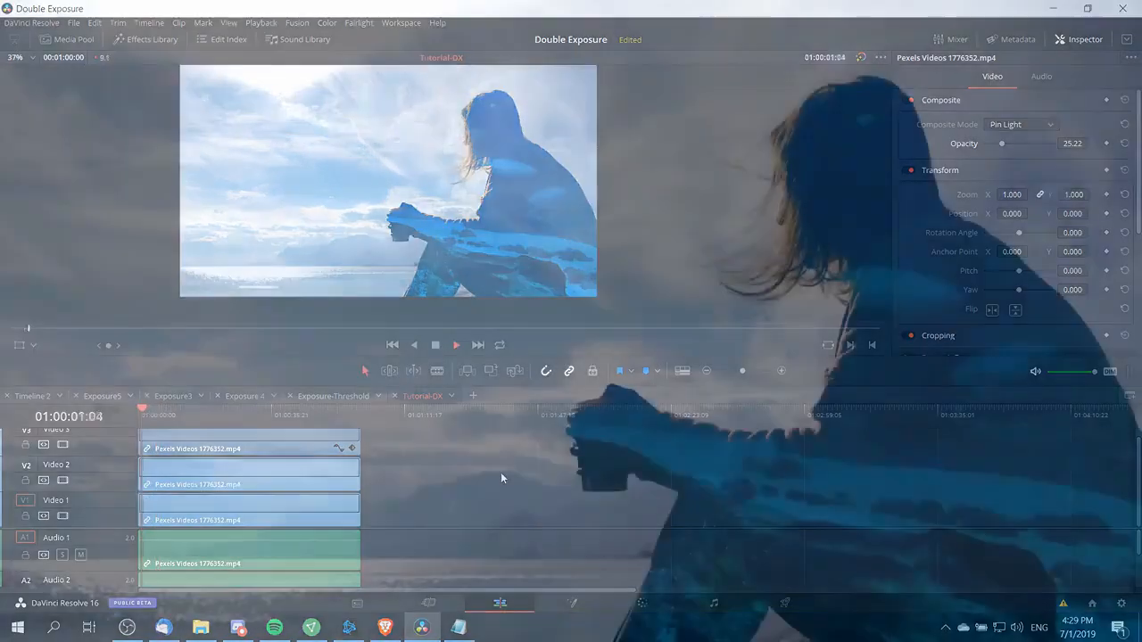